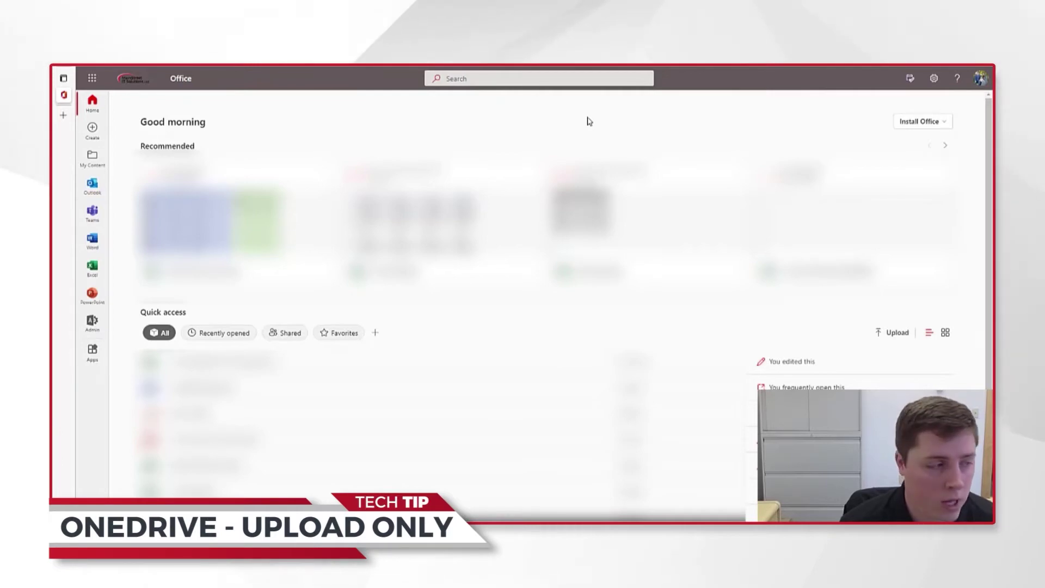
Open OneDrive from the Microsoft 365 app launcher to show My files
left_click(93, 78)
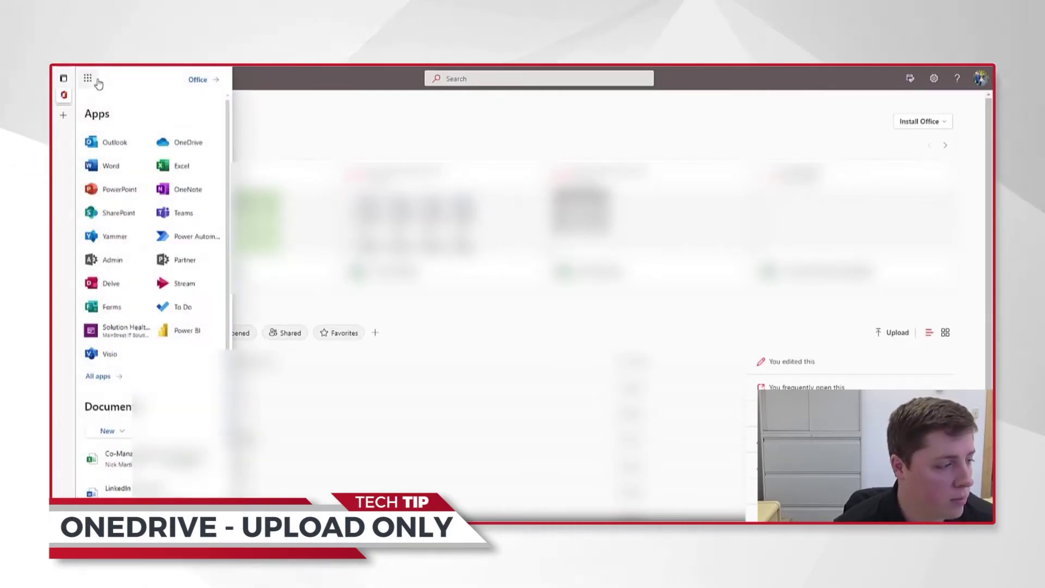
left_click(184, 147)
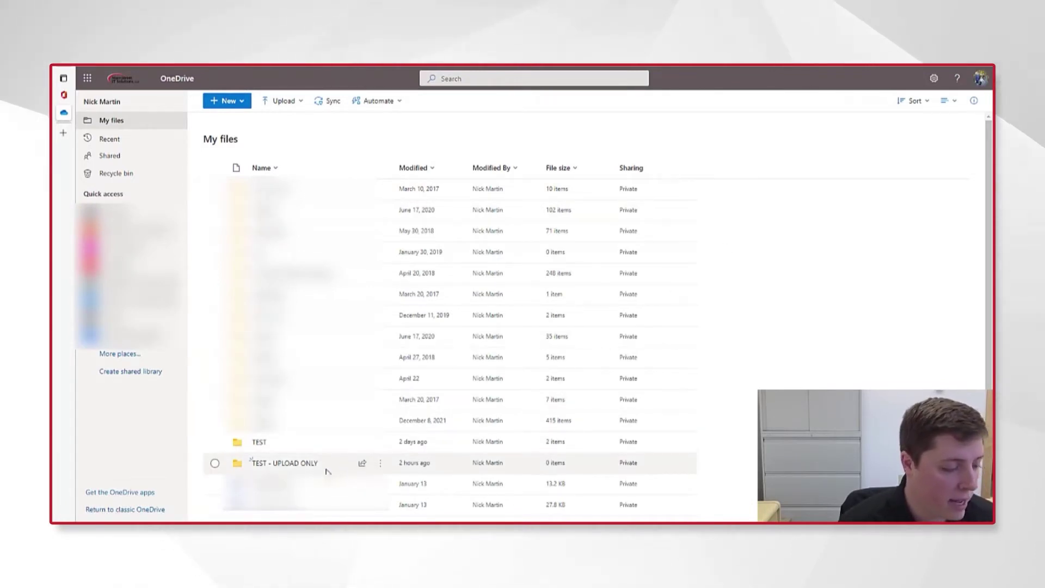
Start a Request files link for the TEST - UPLOAD ONLY folder, named Sales Presentations
left_click(380, 463)
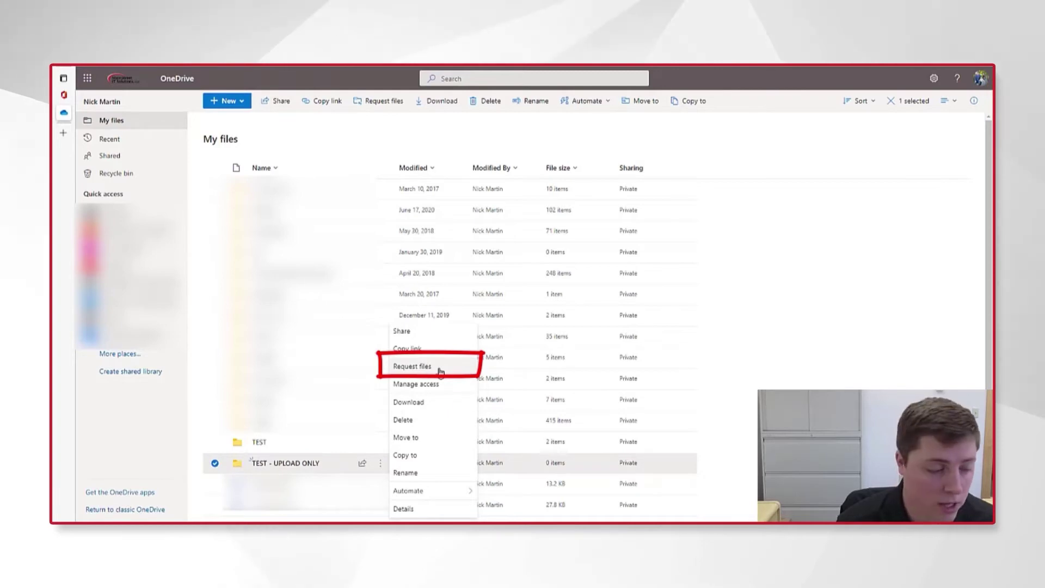
left_click(439, 371)
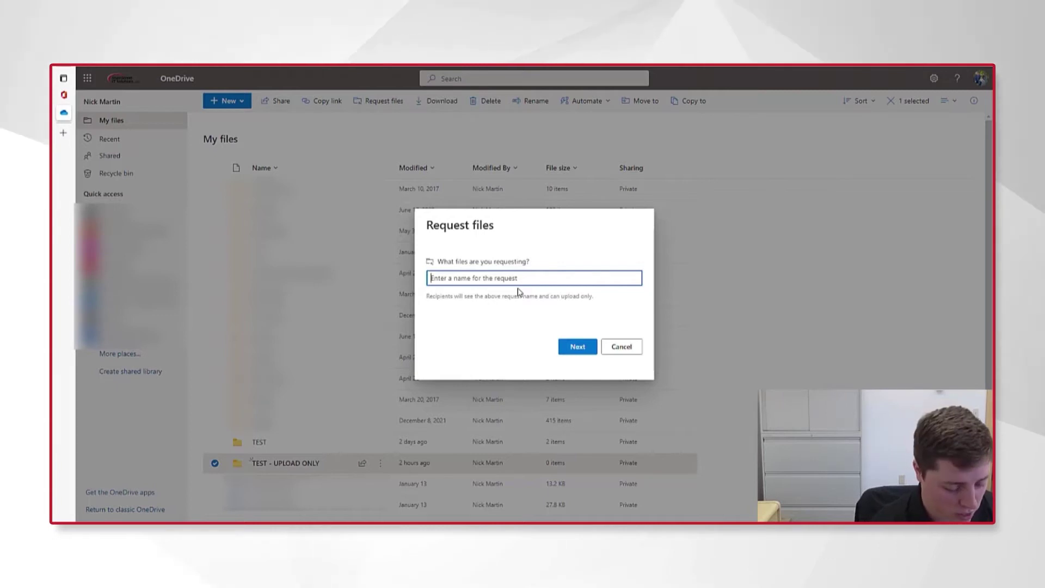
type("Sales Pres")
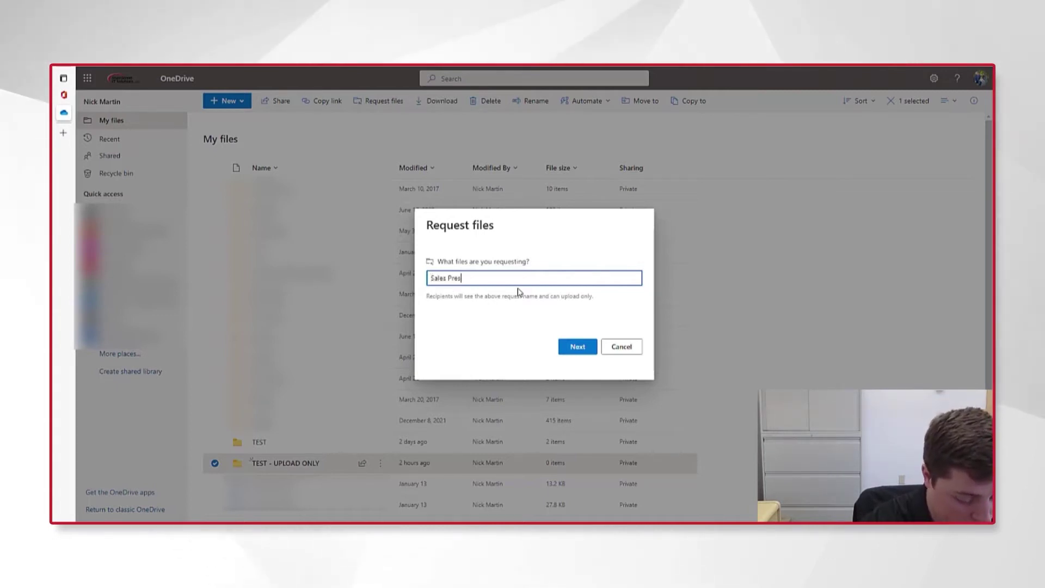
type("entations")
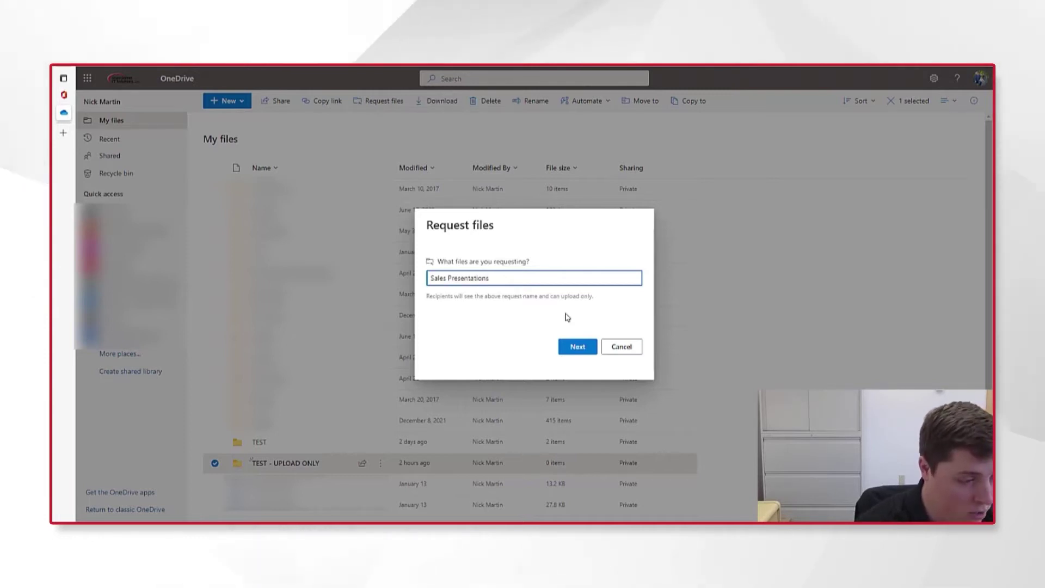
Send the Sales Presentations request email to Support with the message 'Hello'
left_click(577, 346)
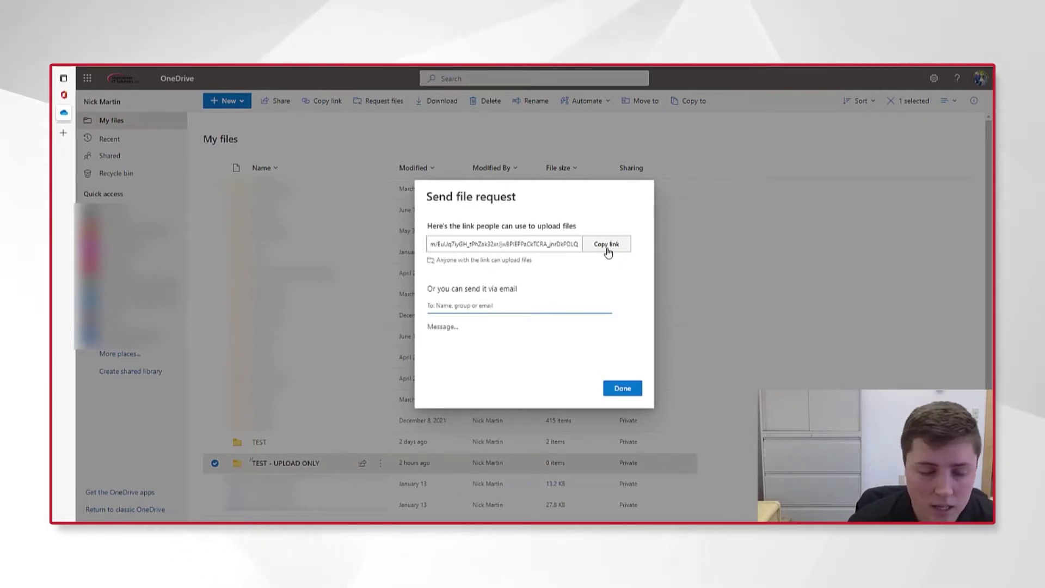
left_click(457, 305)
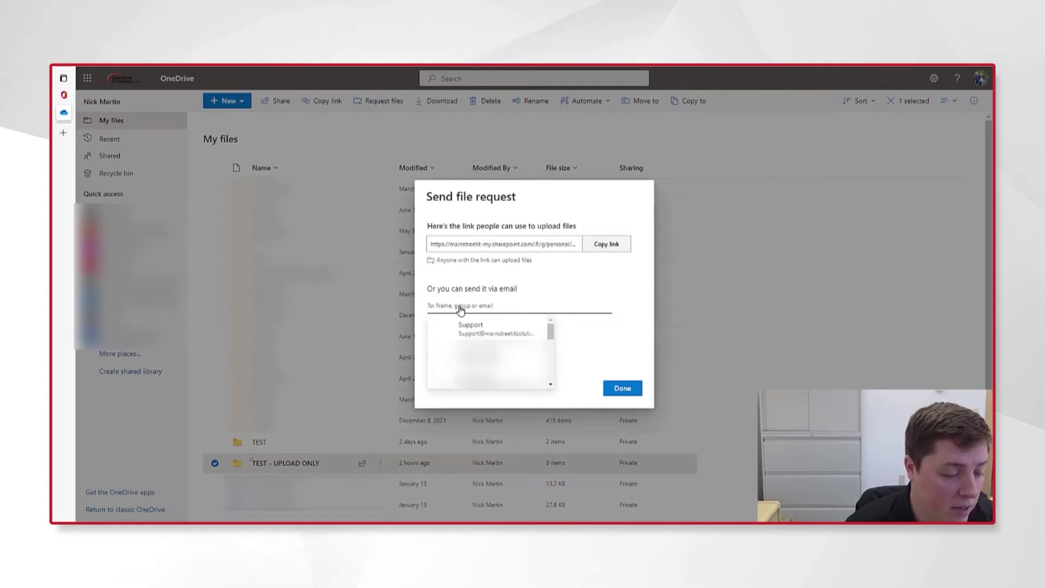
left_click(532, 330)
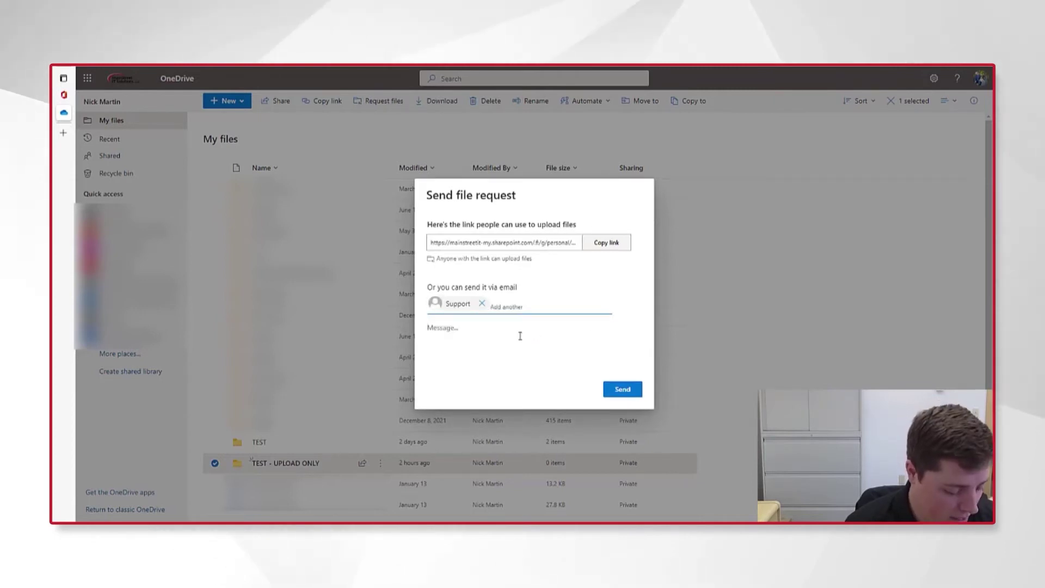
type("Hello")
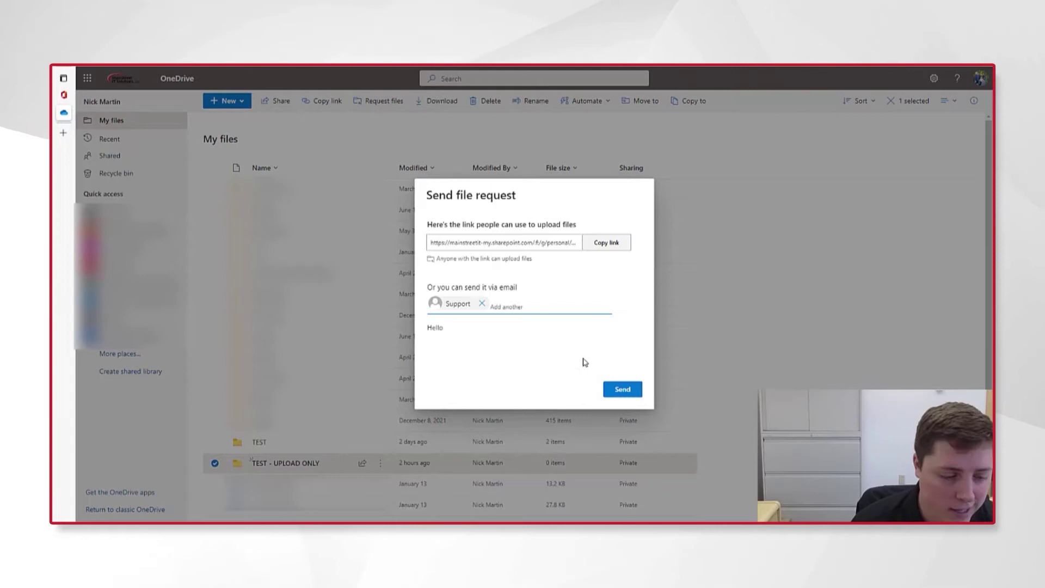
left_click(617, 392)
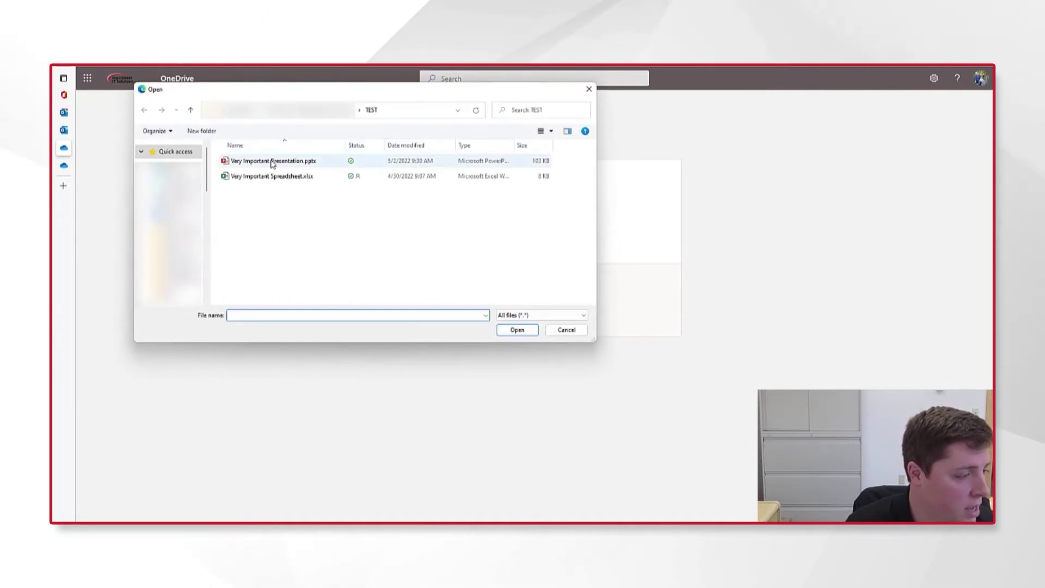
Submit Very Important Presentation.pptx through the Sales Presentations upload page
left_click(263, 162)
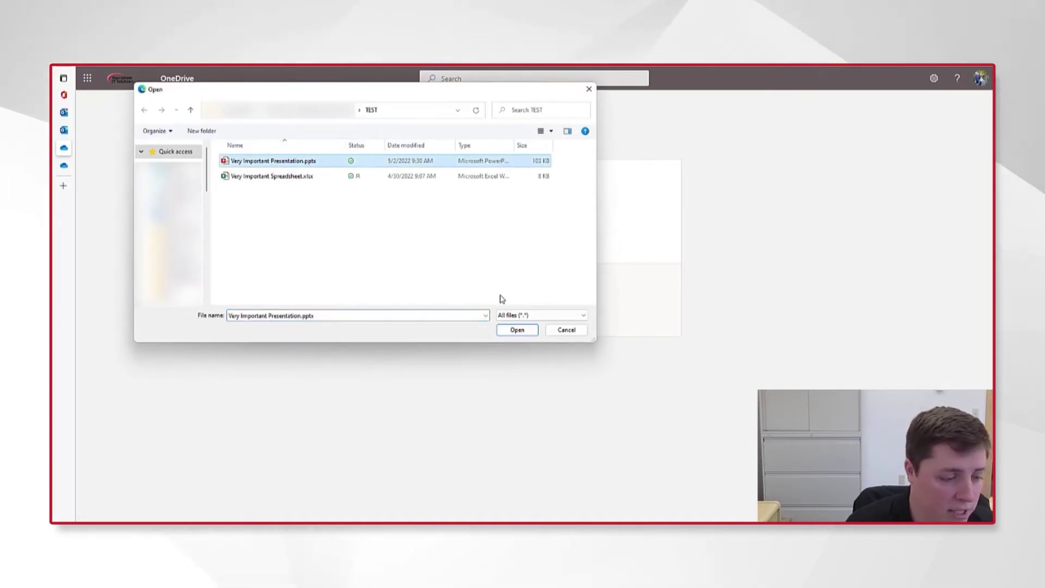
left_click(516, 330)
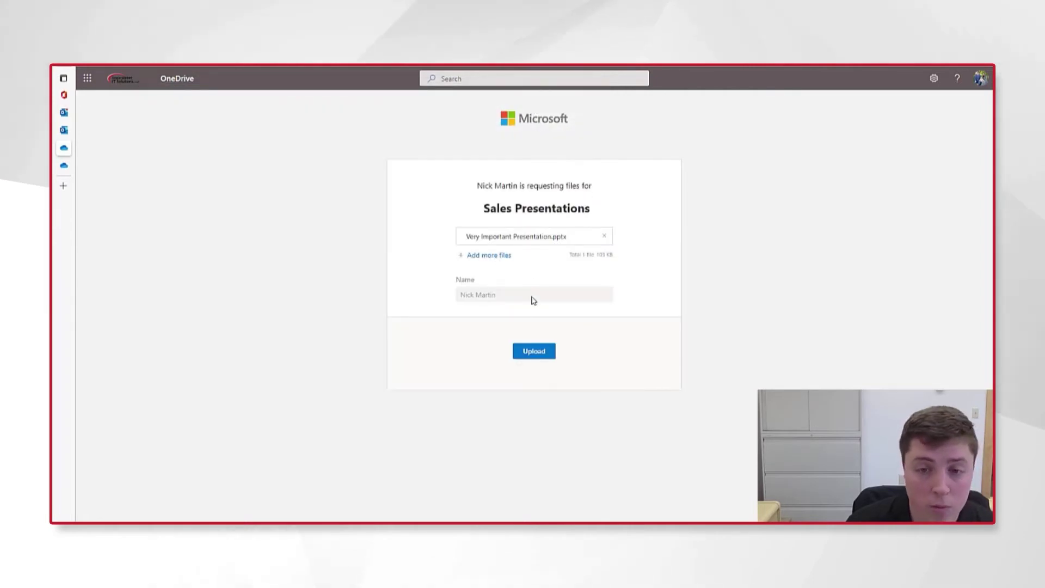
left_click(535, 354)
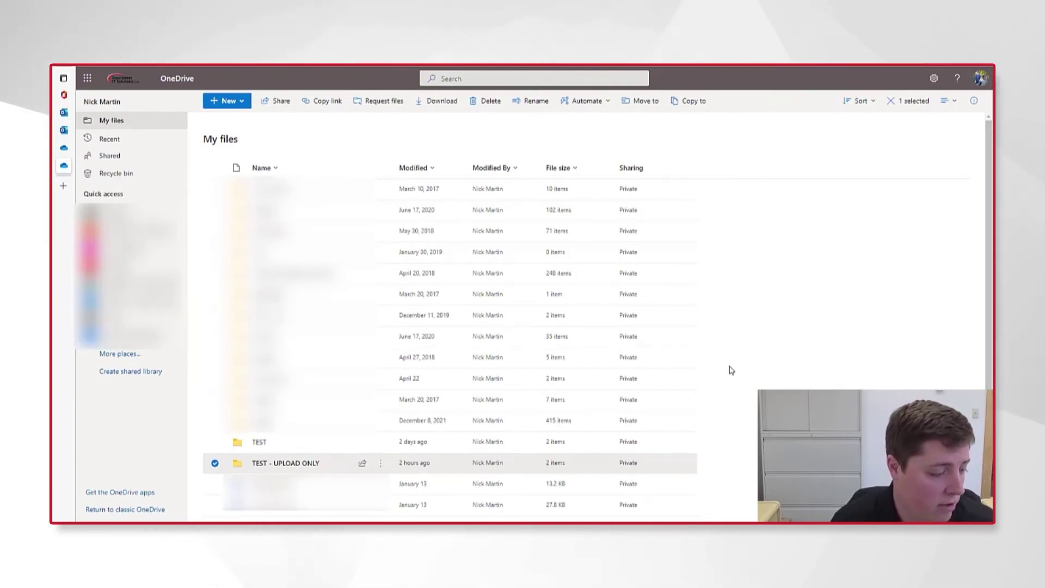
Open TEST - UPLOAD ONLY and launch Very Important Presentation in PowerPoint for the web
left_click_drag(221, 447, 337, 471)
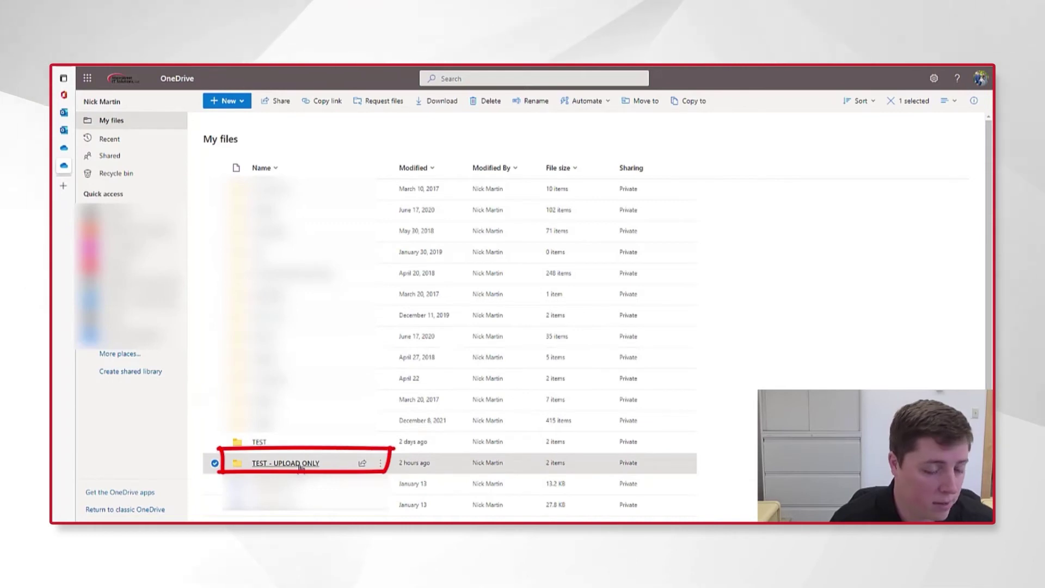
left_click(300, 463)
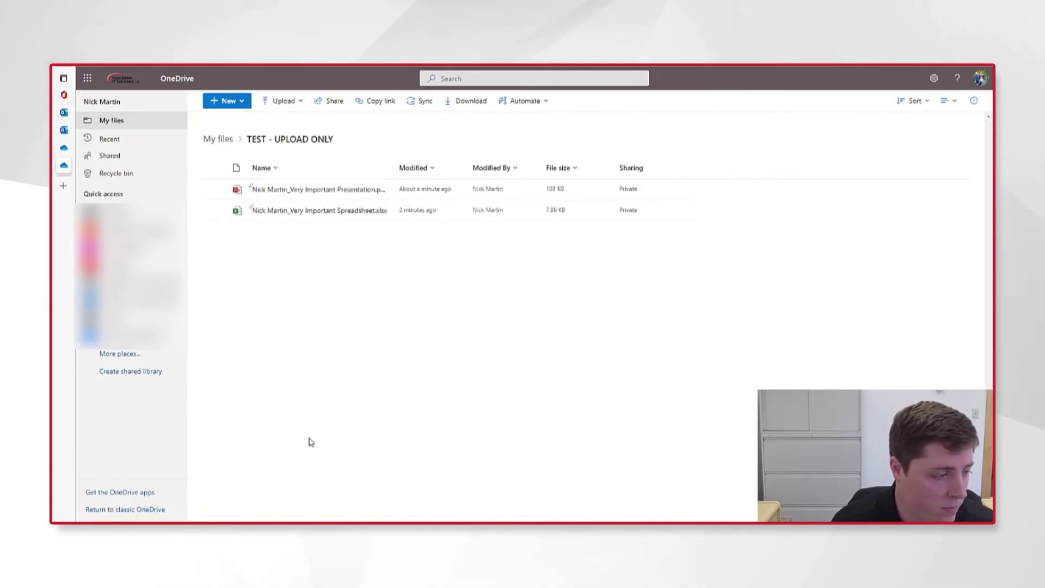
left_click(334, 193)
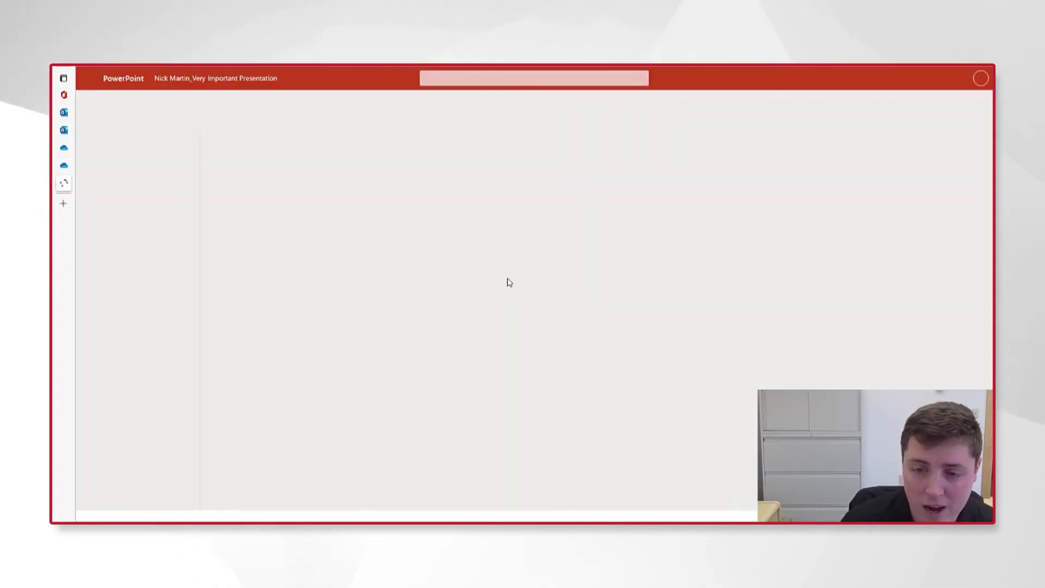